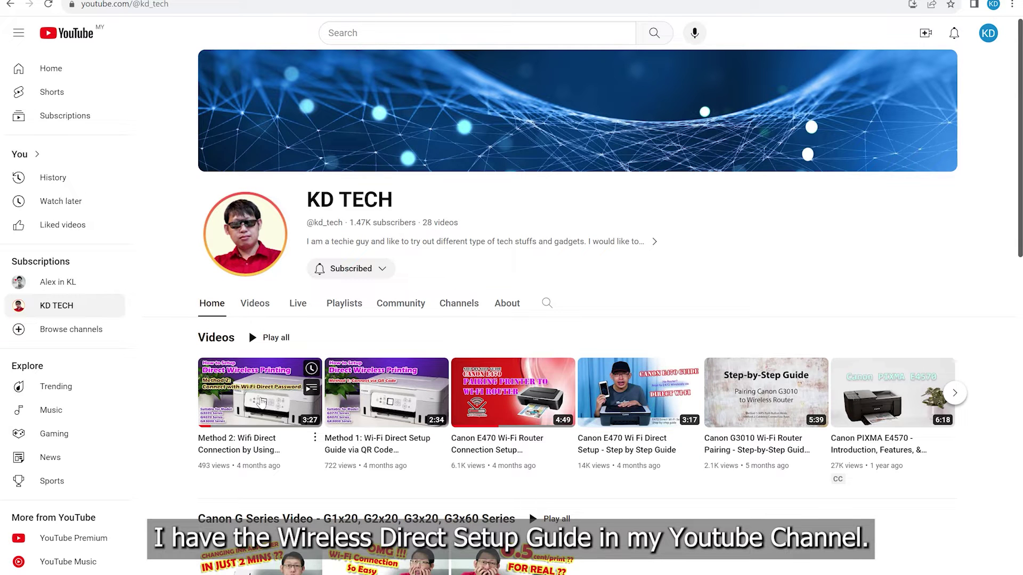
Play the KD TECH Canon E470 Wi-Fi Direct setup video.
{"action": "left_click", "coordinate": [261, 404]}
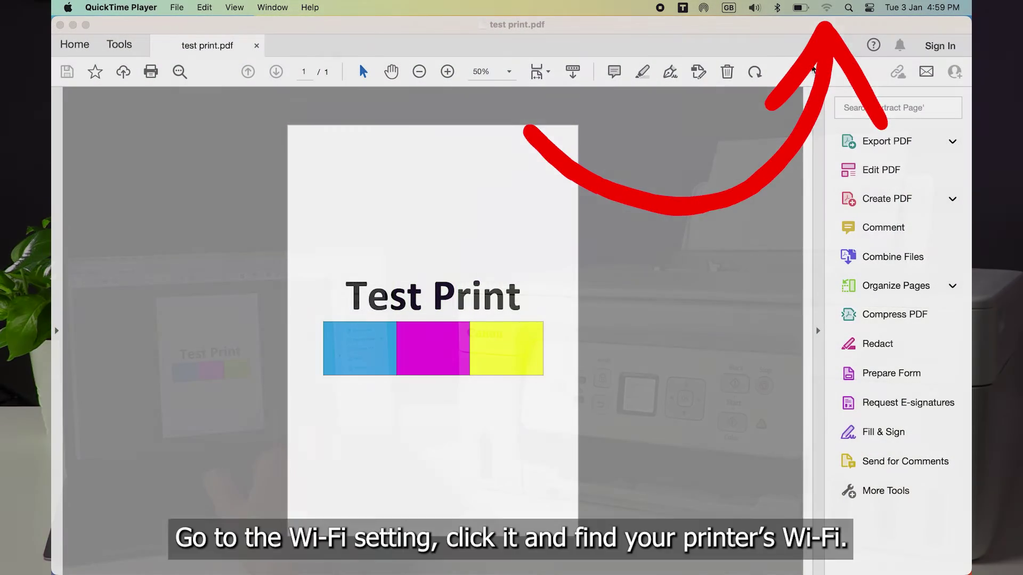
Show the Wi-Fi network list from the menu bar icon.
{"action": "left_click", "coordinate": [827, 8]}
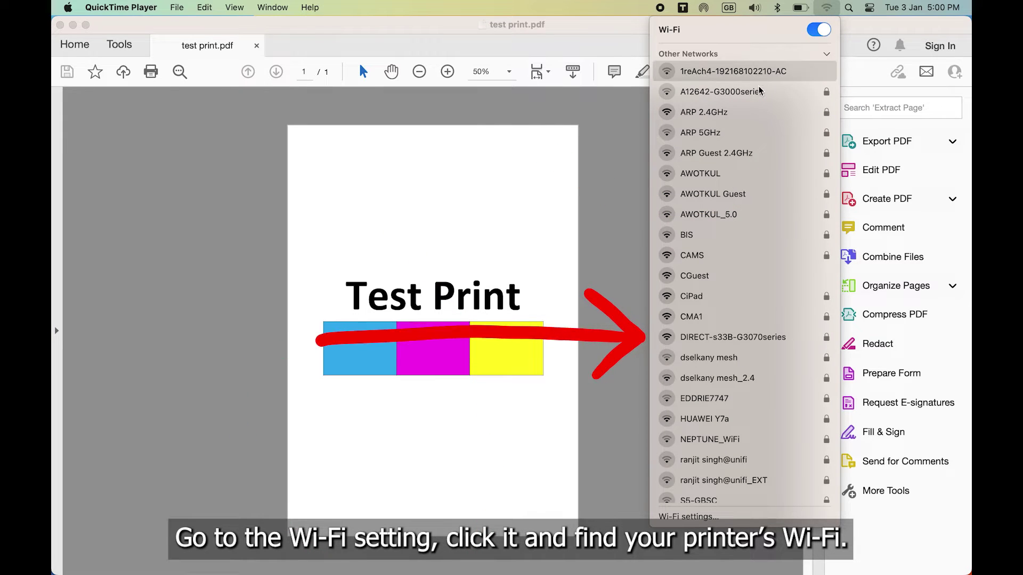
Join DIRECT-s33B-G3070series with its password, checking it via Show password.
{"action": "left_click", "coordinate": [746, 339]}
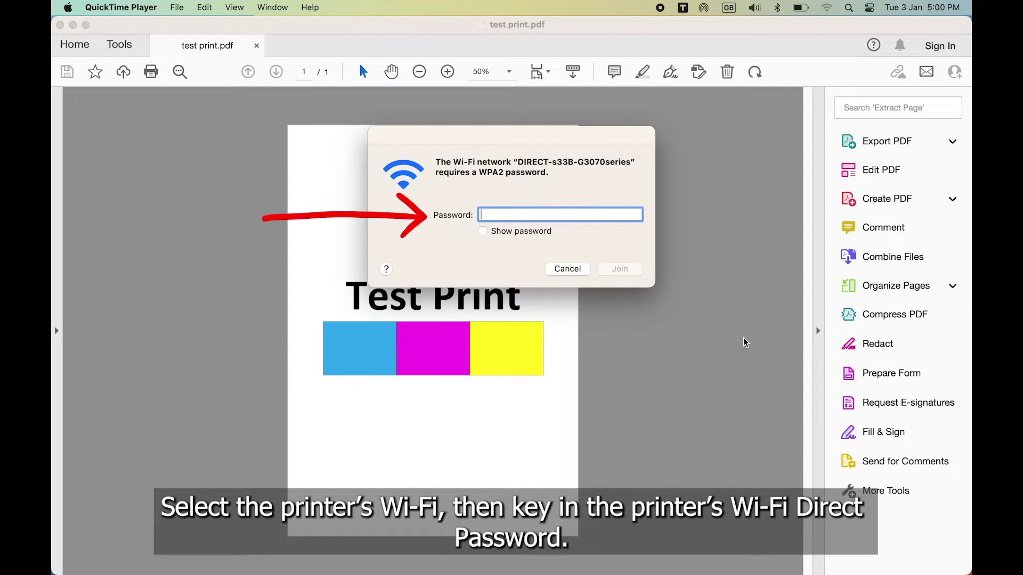
{"action": "type", "text": "••••"}
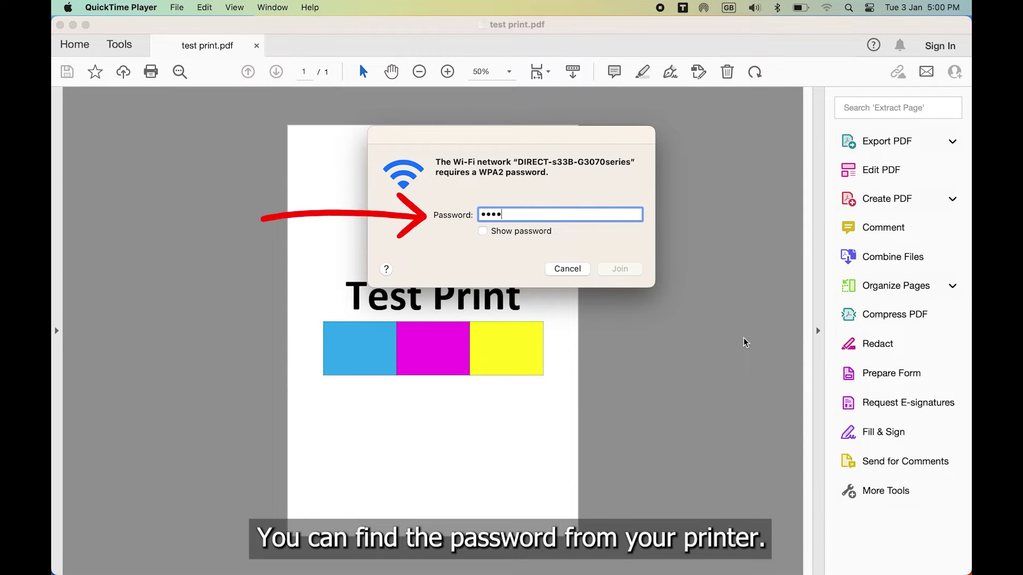
{"action": "type", "text": "••"}
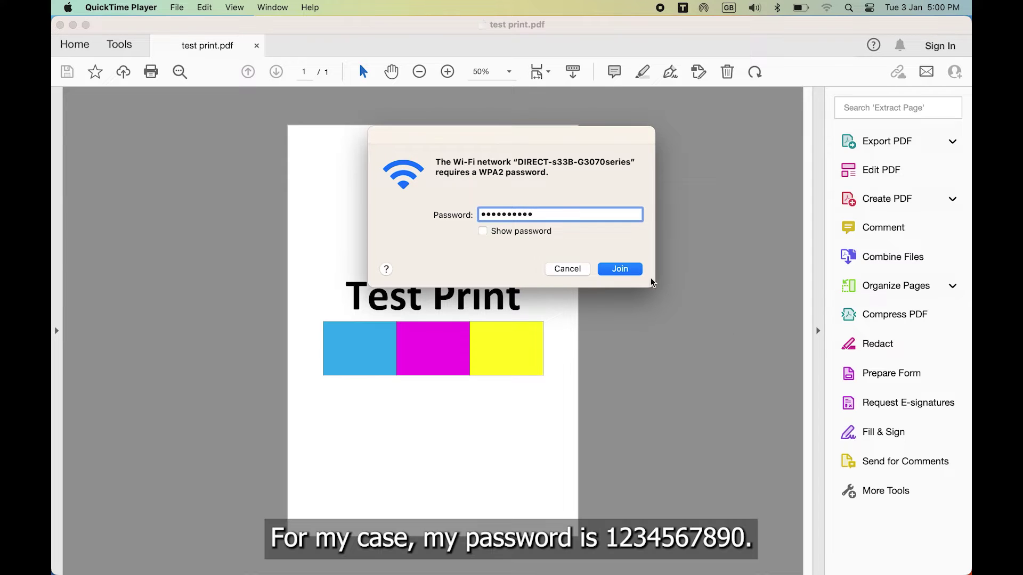
{"action": "left_click", "coordinate": [531, 236]}
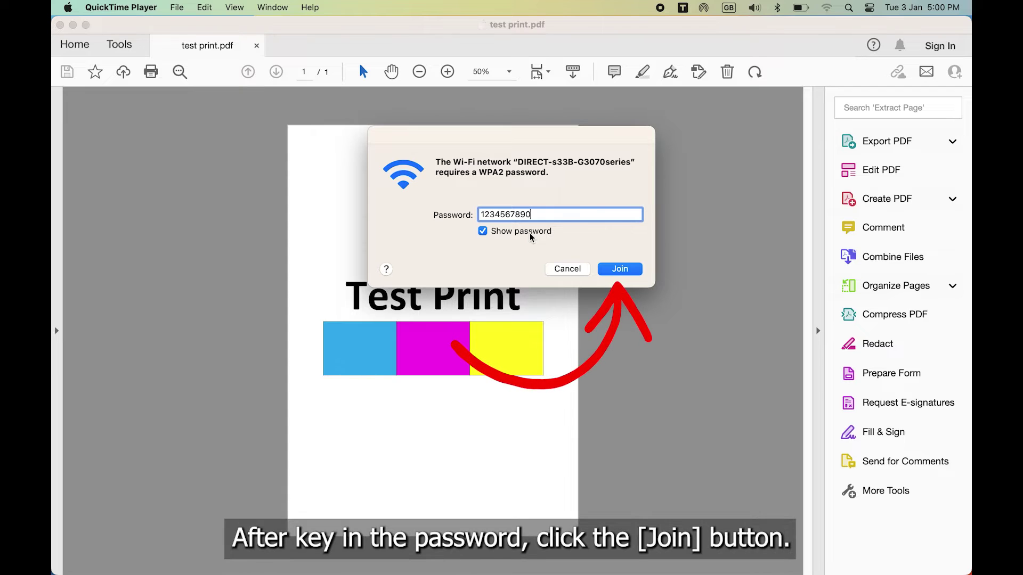
{"action": "left_click", "coordinate": [604, 272]}
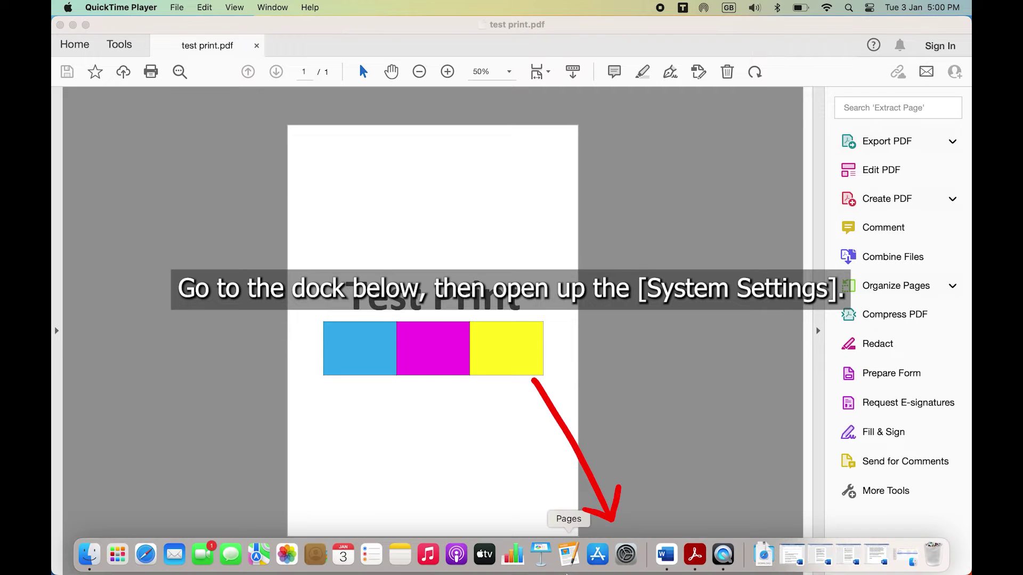
Open System Settings' Printers & Scanners and start Add Printer, Scanner or Fax.
{"action": "left_click", "coordinate": [628, 558]}
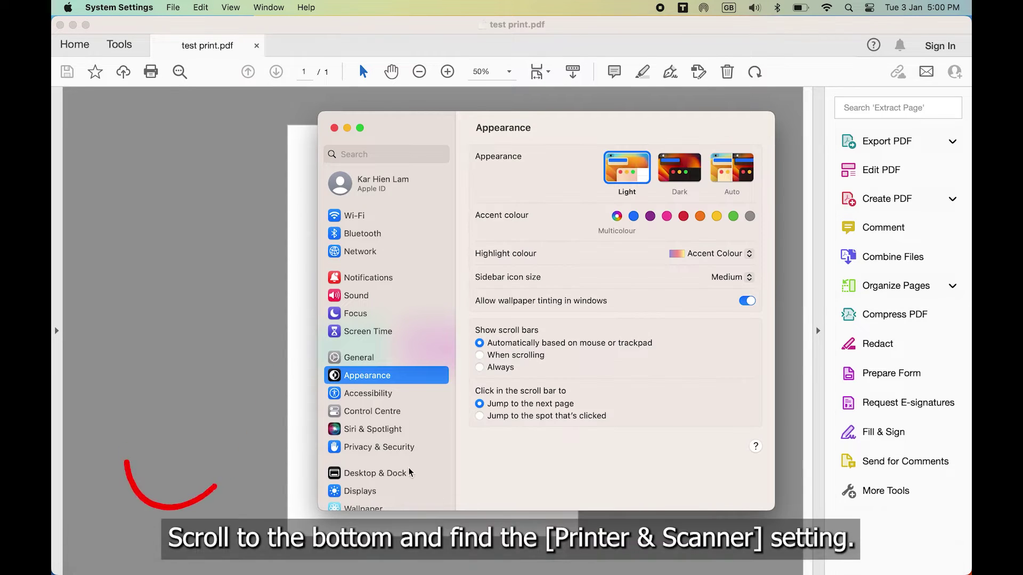
{"action": "scroll", "coordinate": [409, 472], "scroll_direction": "down", "scroll_amount": 3}
{"action": "scroll", "coordinate": [409, 472], "scroll_direction": "down", "scroll_amount": 1}
{"action": "scroll", "coordinate": [409, 472], "scroll_direction": "down", "scroll_amount": 3}
{"action": "scroll", "coordinate": [410, 471], "scroll_direction": "down", "scroll_amount": 1}
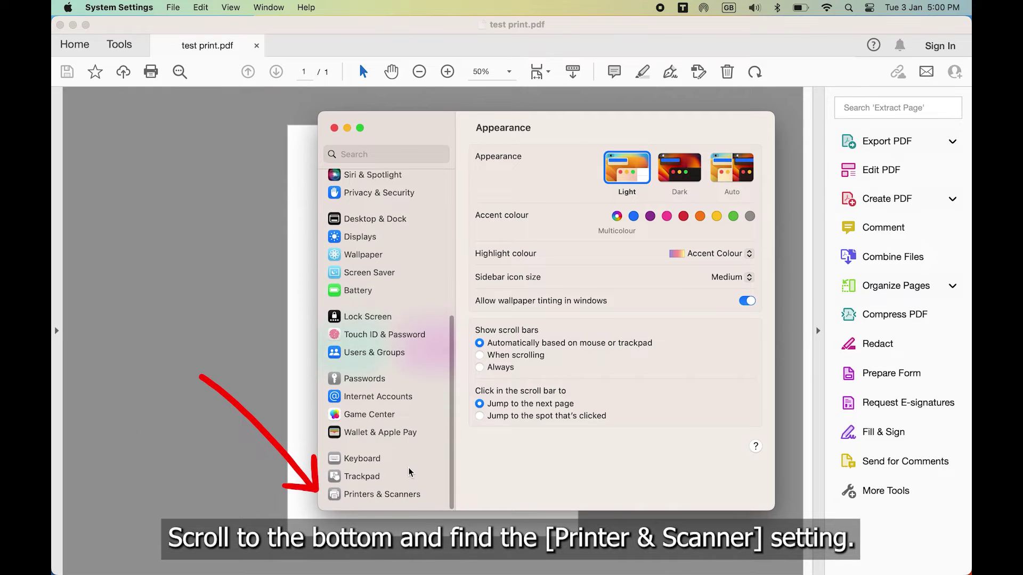
{"action": "left_click", "coordinate": [381, 495]}
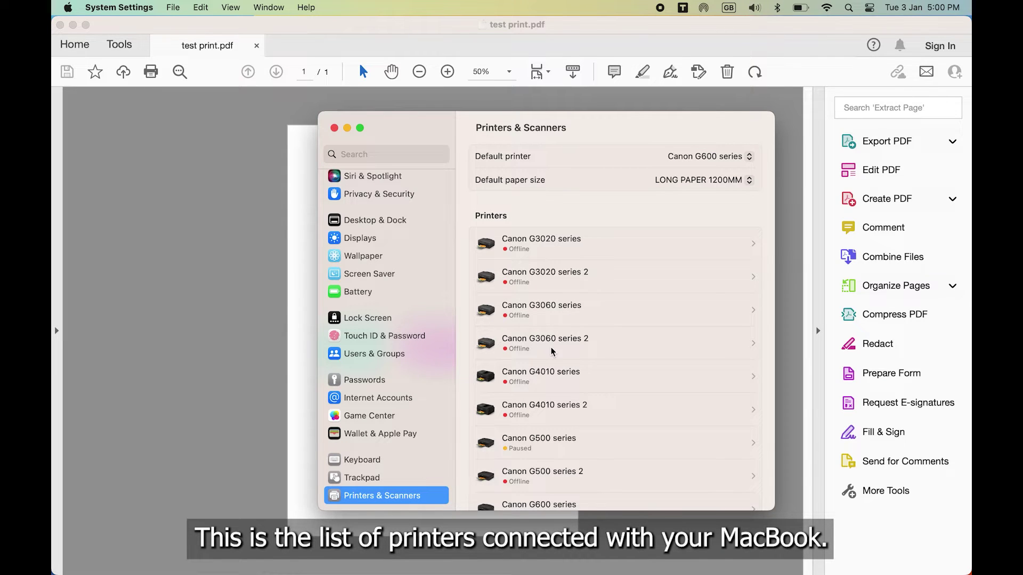
{"action": "scroll", "coordinate": [552, 352], "scroll_direction": "down", "scroll_amount": 2}
{"action": "scroll", "coordinate": [552, 352], "scroll_direction": "down", "scroll_amount": 3}
{"action": "scroll", "coordinate": [552, 352], "scroll_direction": "down", "scroll_amount": 1}
{"action": "scroll", "coordinate": [552, 352], "scroll_direction": "down", "scroll_amount": 3}
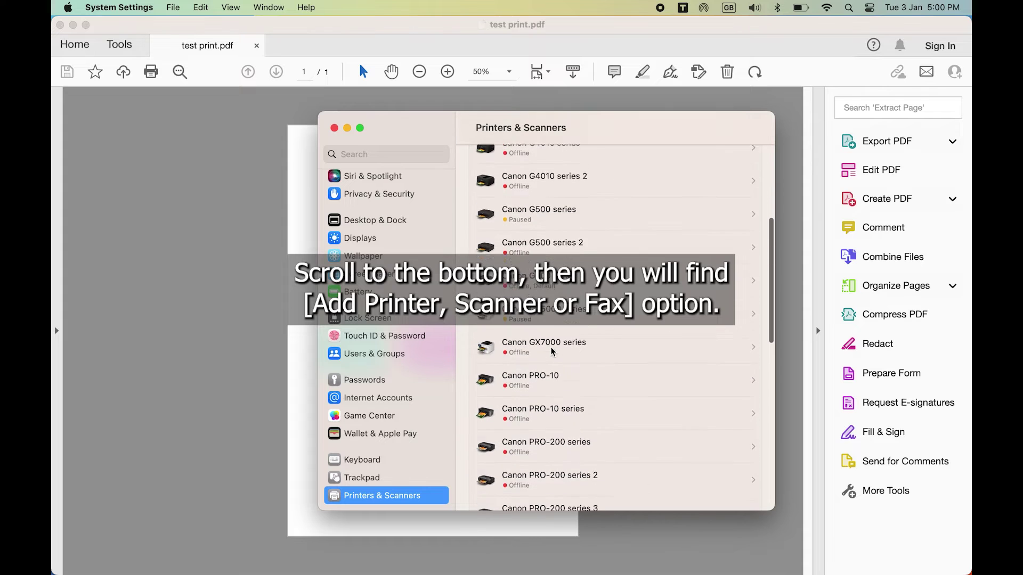
{"action": "scroll", "coordinate": [552, 352], "scroll_direction": "down", "scroll_amount": 3}
{"action": "scroll", "coordinate": [552, 351], "scroll_direction": "down", "scroll_amount": 3}
{"action": "scroll", "coordinate": [552, 352], "scroll_direction": "down", "scroll_amount": 2}
{"action": "scroll", "coordinate": [551, 350], "scroll_direction": "down", "scroll_amount": 5}
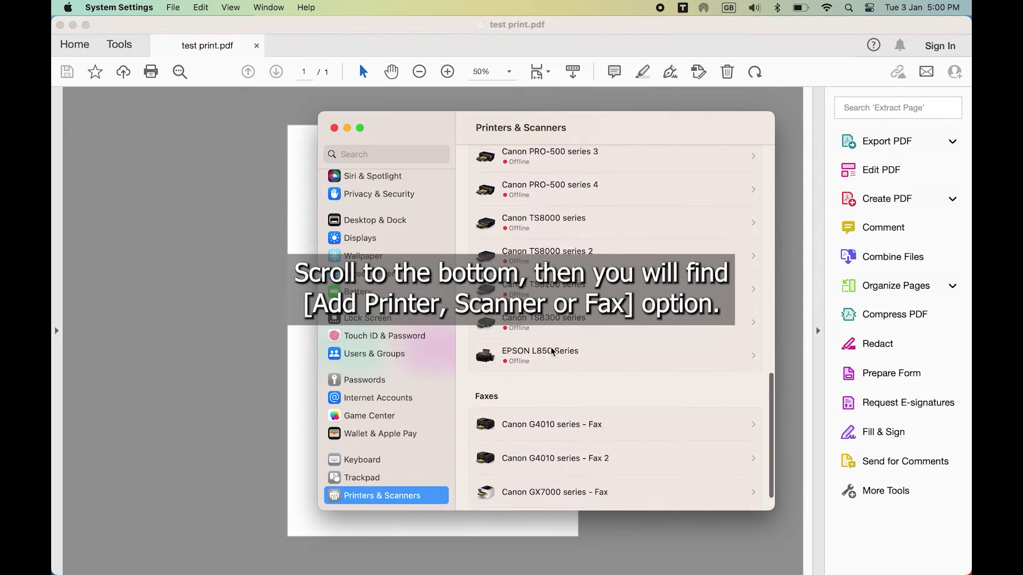
{"action": "scroll", "coordinate": [551, 351], "scroll_direction": "down", "scroll_amount": 1}
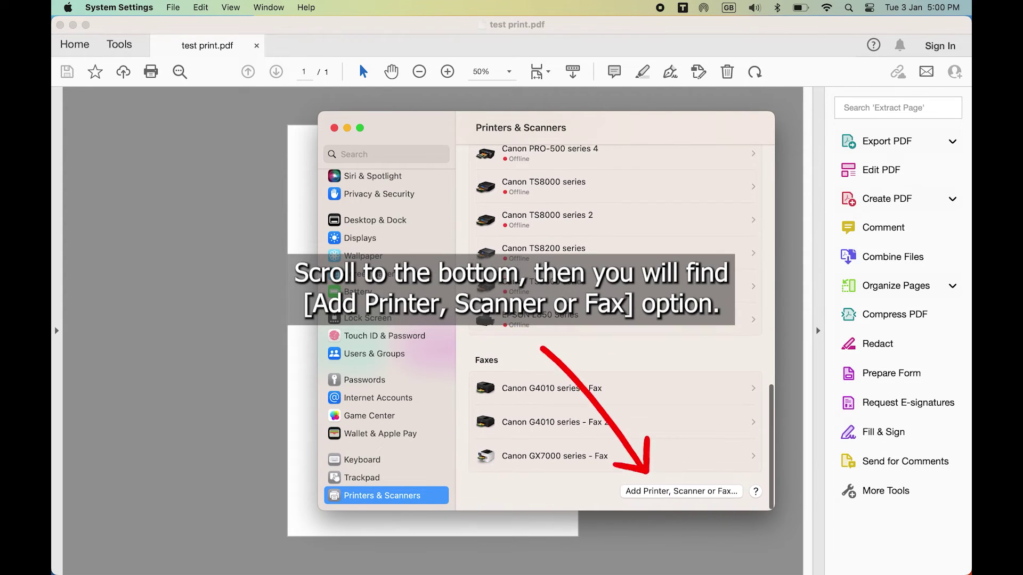
{"action": "left_click", "coordinate": [658, 492]}
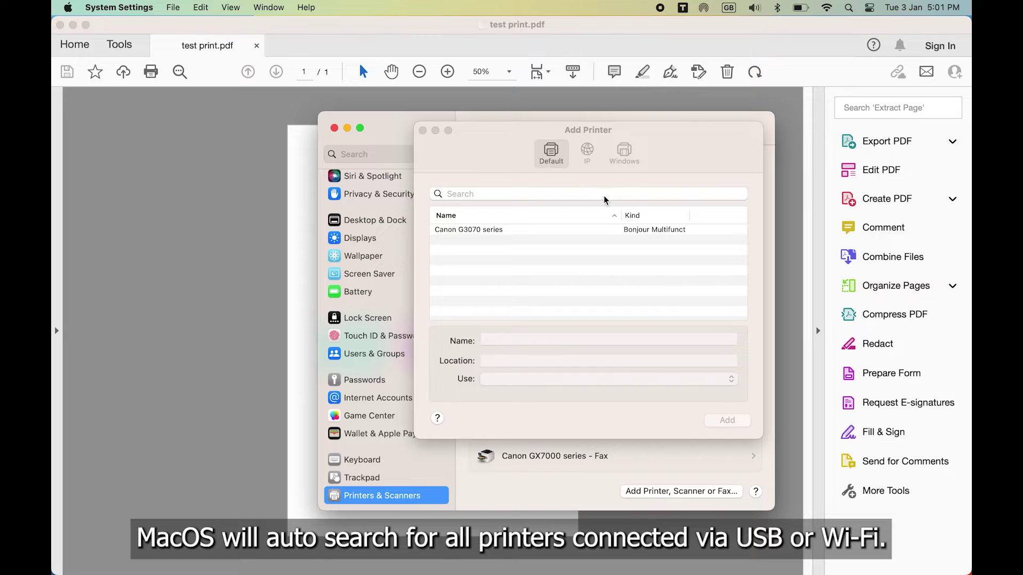
Add the Canon G3070 series printer from the Add Printer window.
{"action": "left_click", "coordinate": [462, 232]}
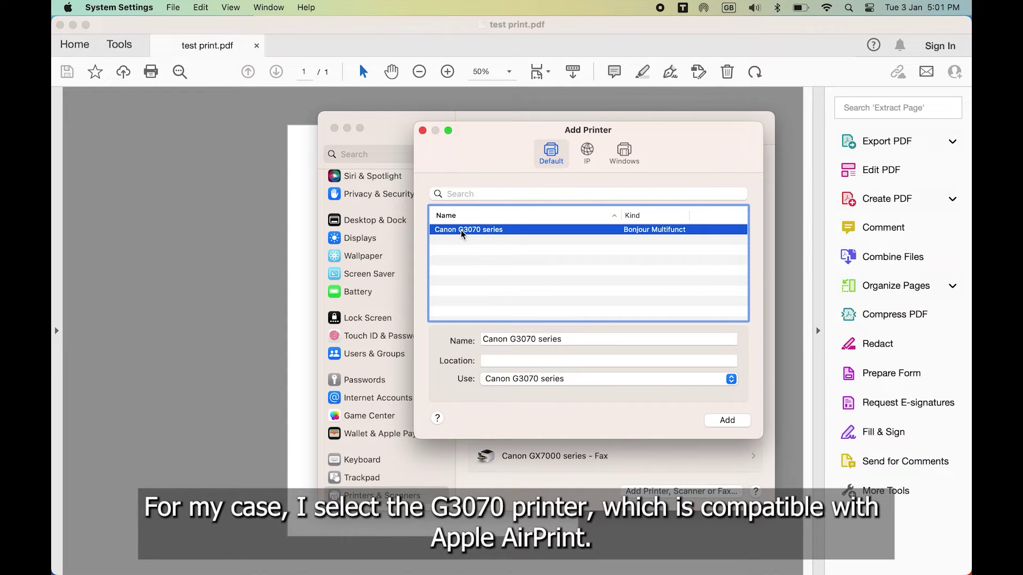
{"action": "left_click", "coordinate": [725, 422]}
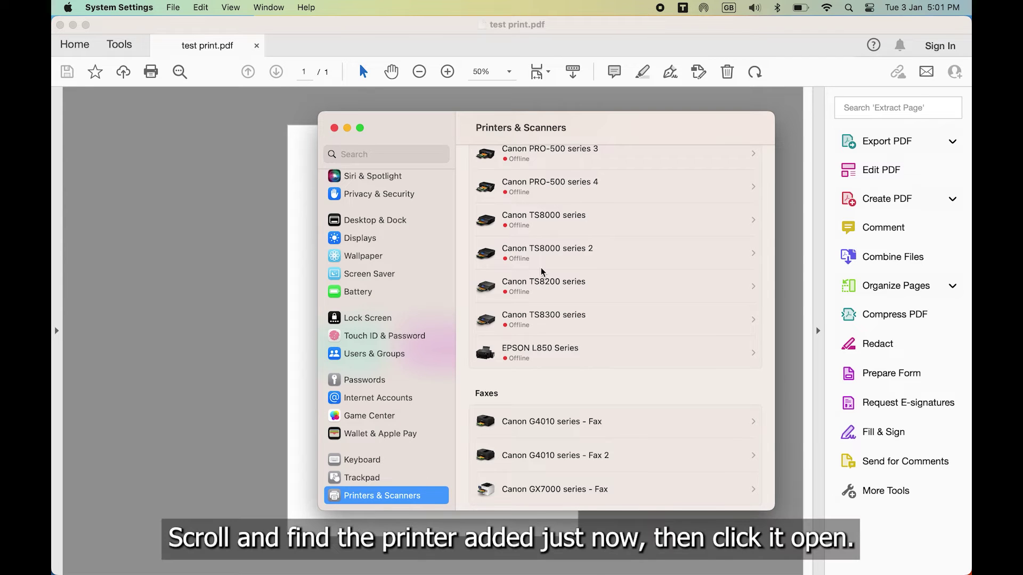
{"action": "scroll", "coordinate": [541, 273], "scroll_direction": "up", "scroll_amount": 10}
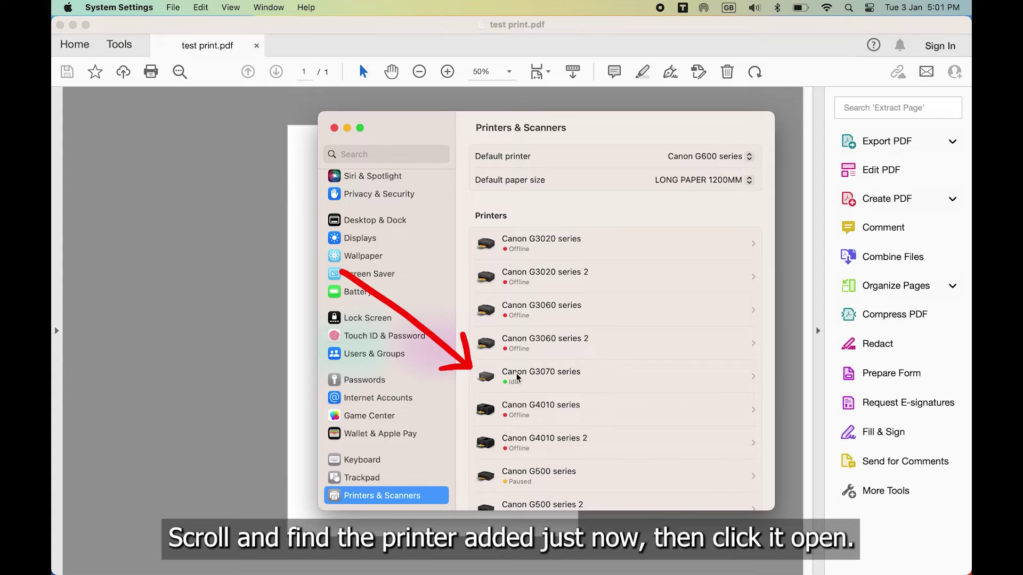
Set Canon G3070 series as the default printer and close its details.
{"action": "left_click", "coordinate": [547, 389]}
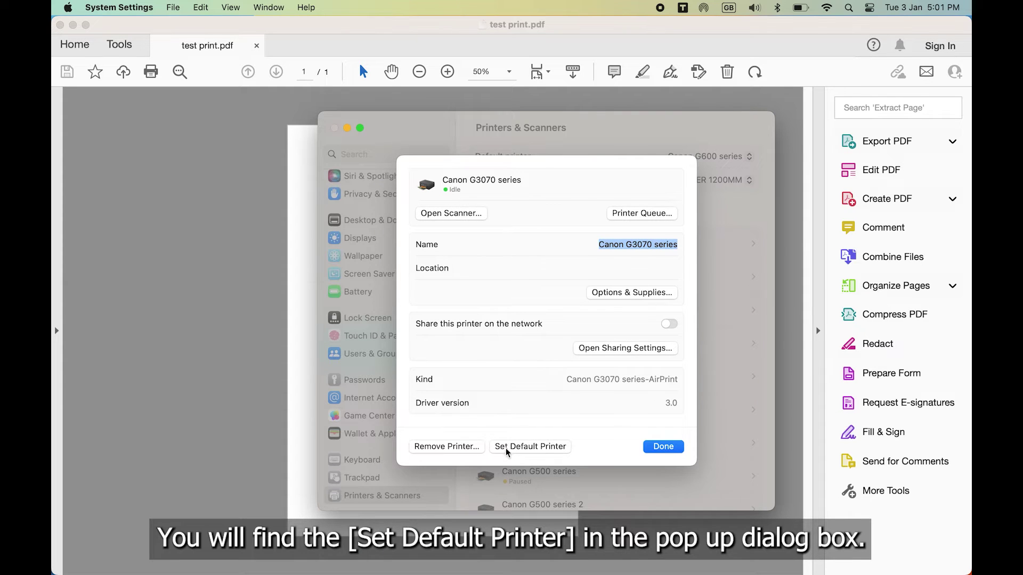
{"action": "left_click", "coordinate": [540, 450]}
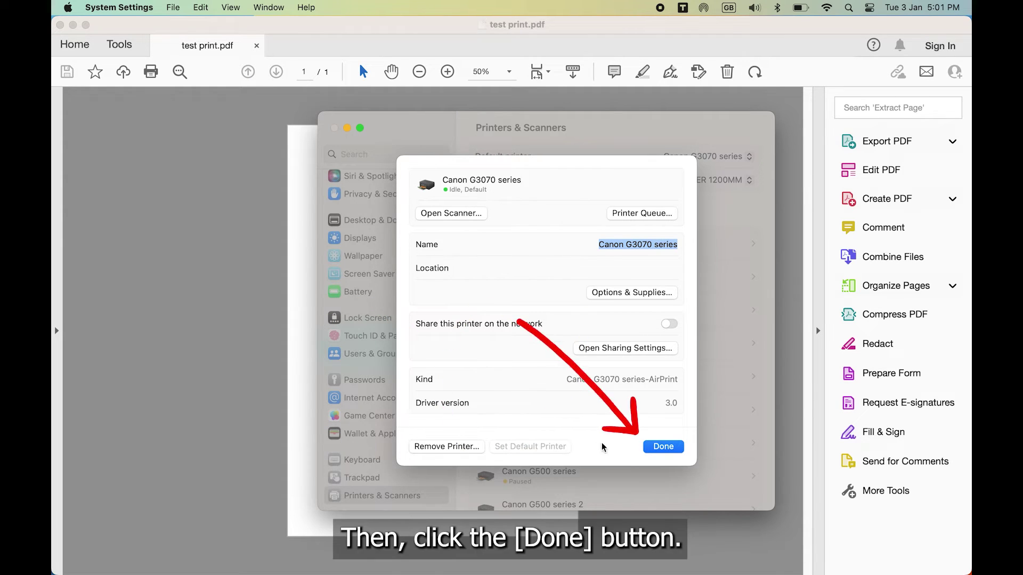
{"action": "left_click", "coordinate": [649, 453]}
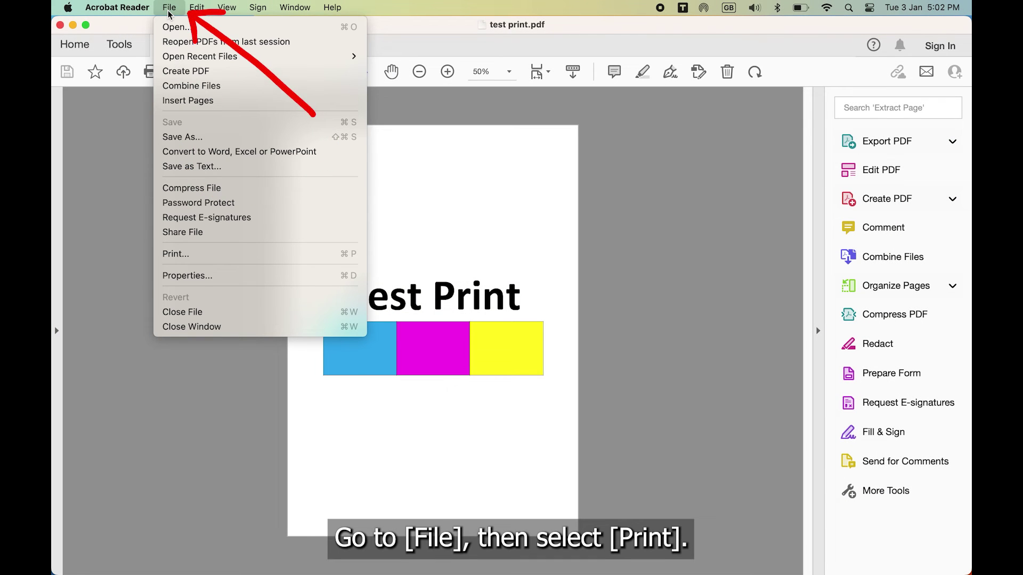
Open Acrobat Reader's Print dialog for the Test Print page.
{"action": "left_click", "coordinate": [173, 254]}
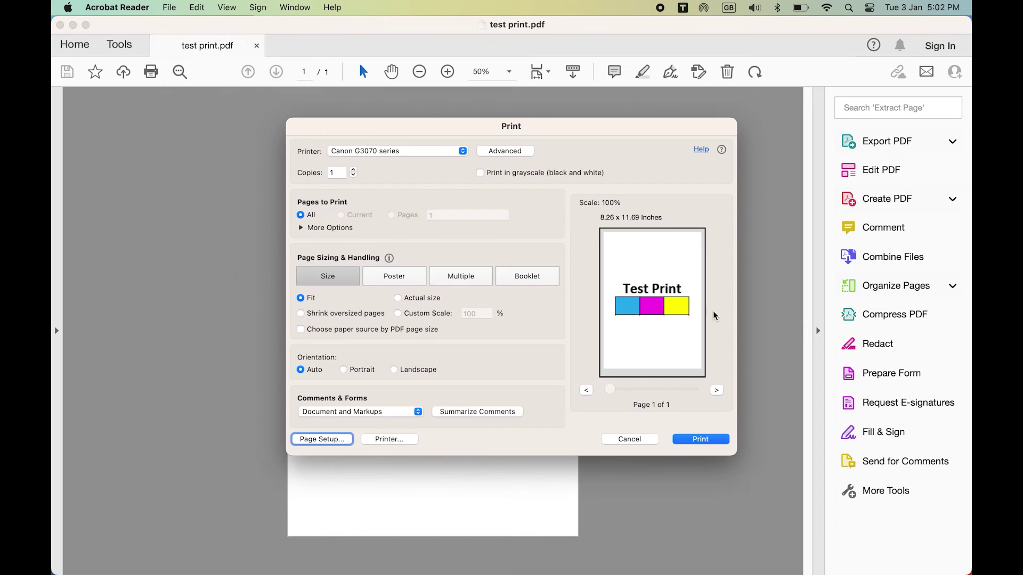